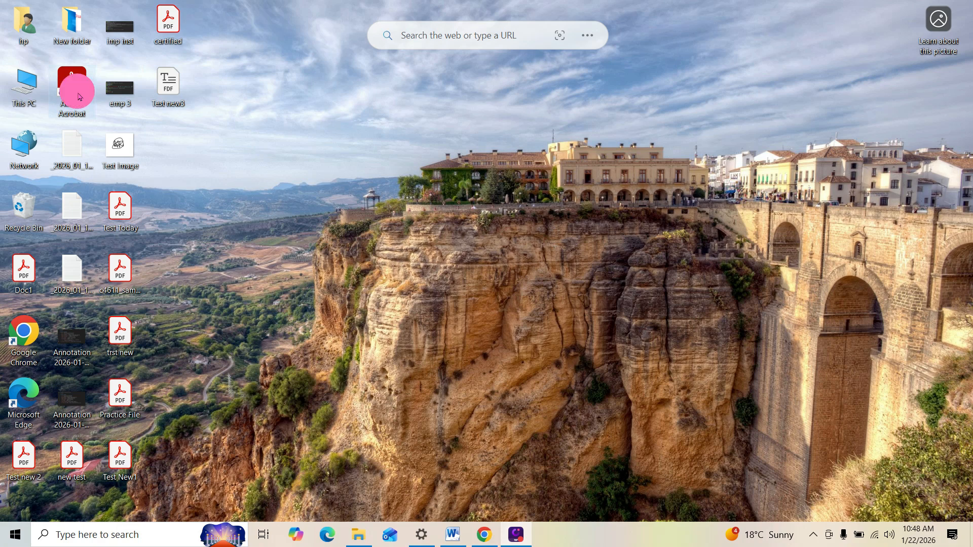
Launch Adobe Acrobat Reader from its desktop shortcut
double_click(79, 97)
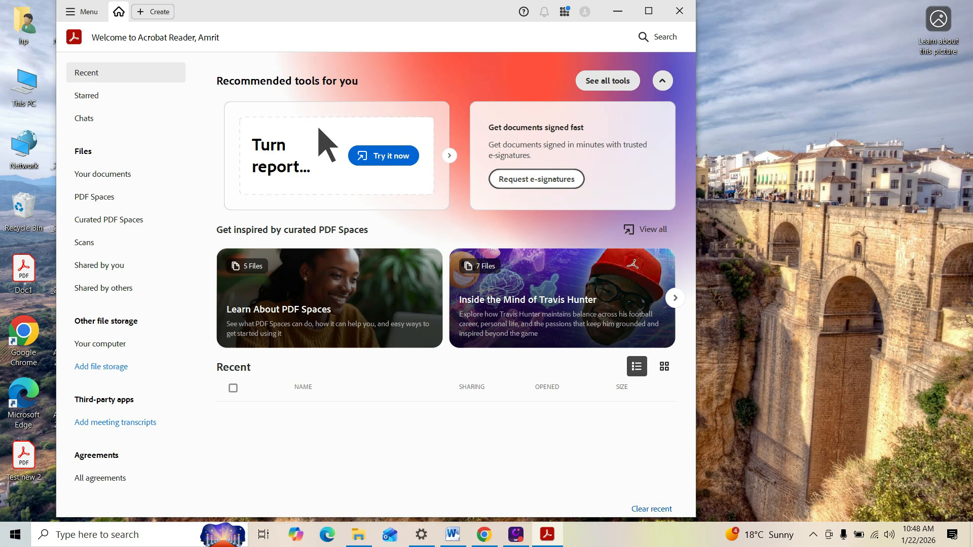
Maximize the Acrobat window and open Test Today.pdf from the Recent files list
click(654, 15)
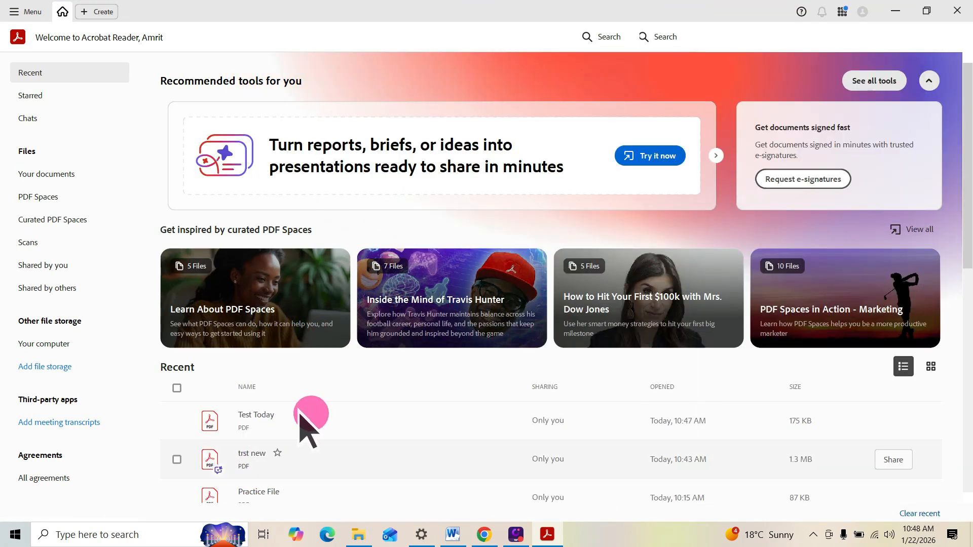
double_click(268, 426)
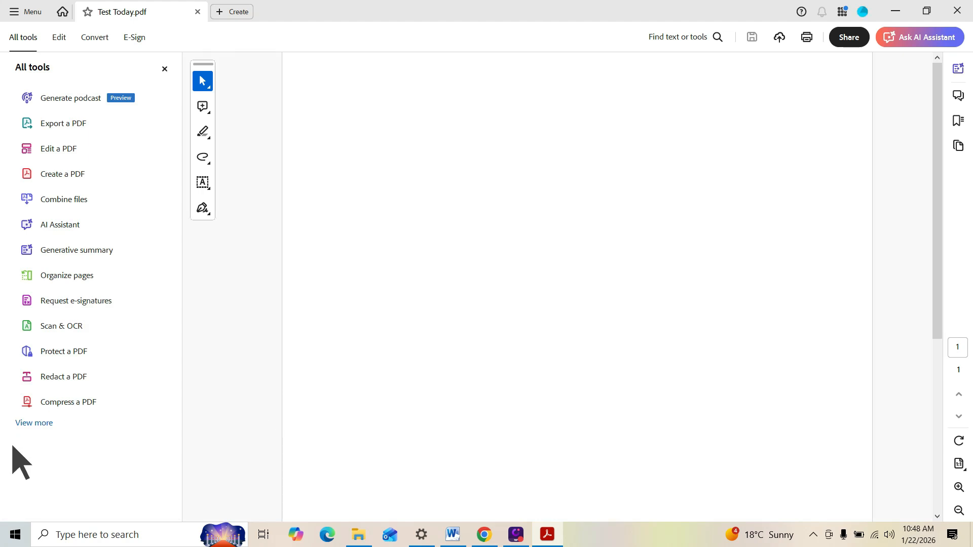
Open the Fill & Sign tools from the expanded All tools list
click(43, 426)
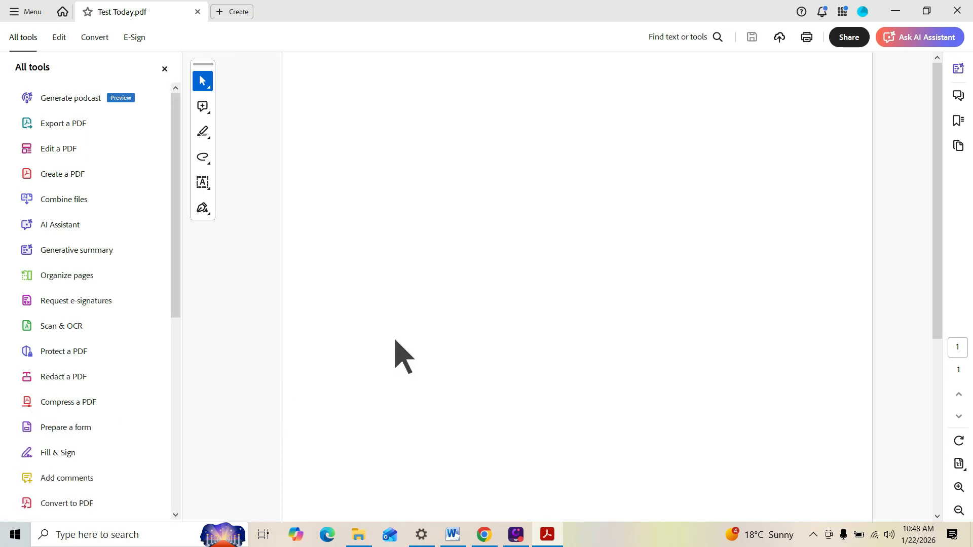
click(76, 459)
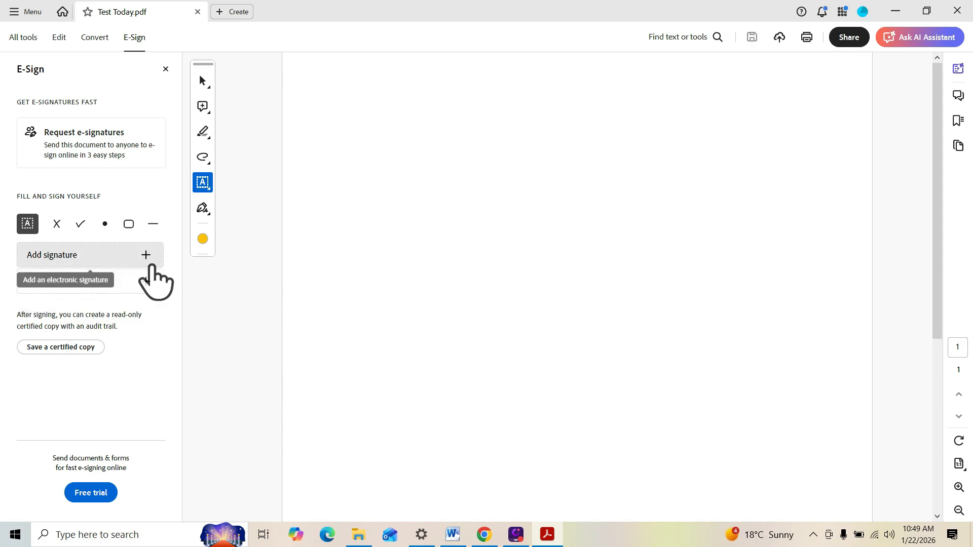
Start adding a signature and draw a freehand one on the Draw tab
click(148, 264)
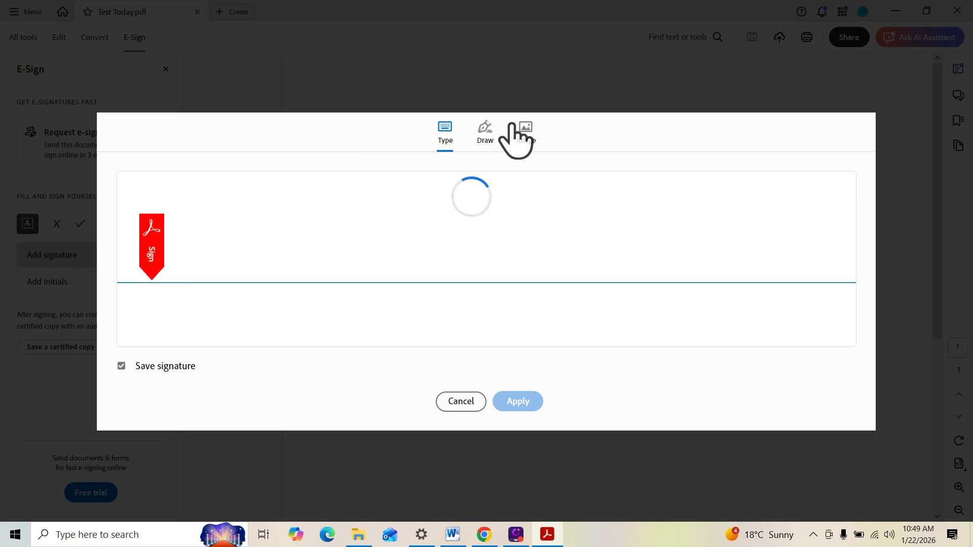
click(483, 142)
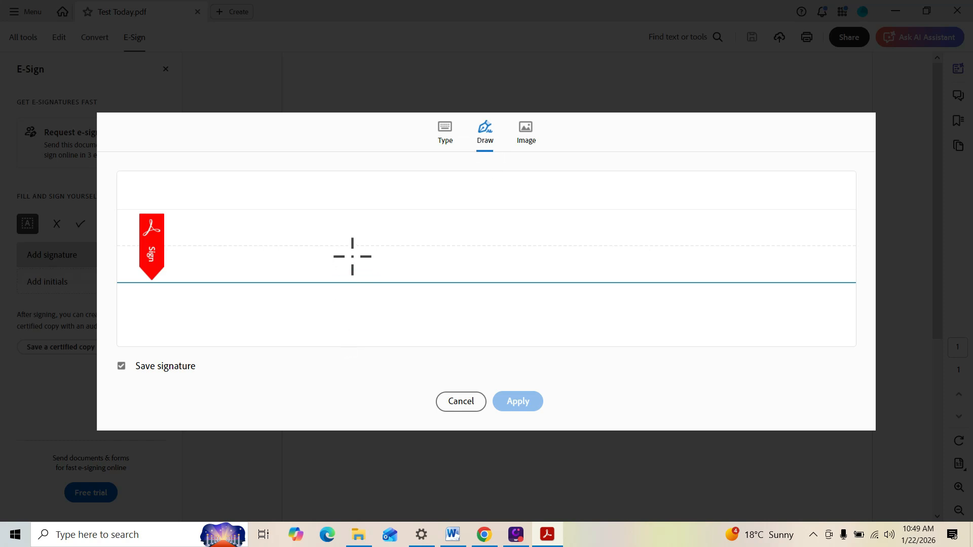
mouse_move(353, 257)
mouse_down()
mouse_move(387, 206)
mouse_move(406, 272)
mouse_move(456, 236)
mouse_move(404, 279)
mouse_move(441, 239)
mouse_up()
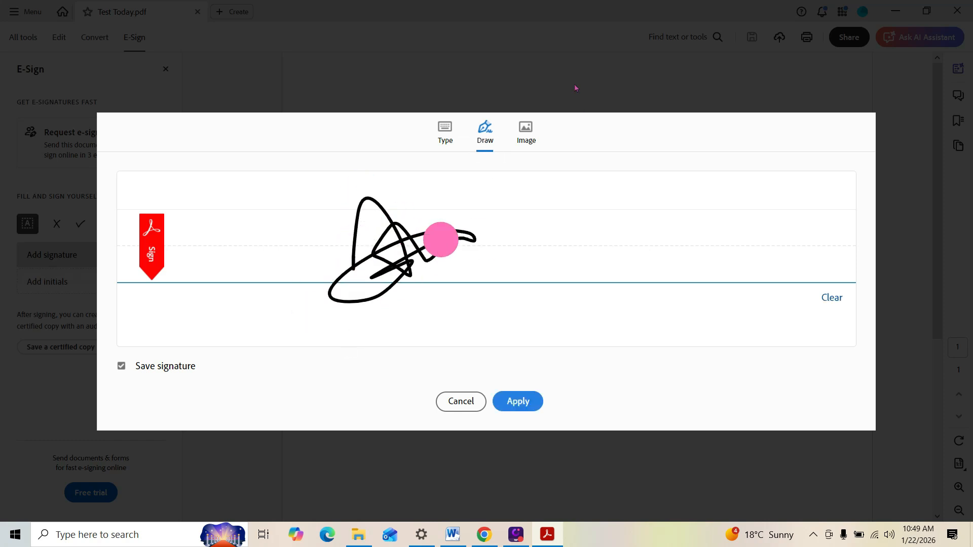
Try a typed signature with the signer's name in the third script style, then return to Draw
click(446, 128)
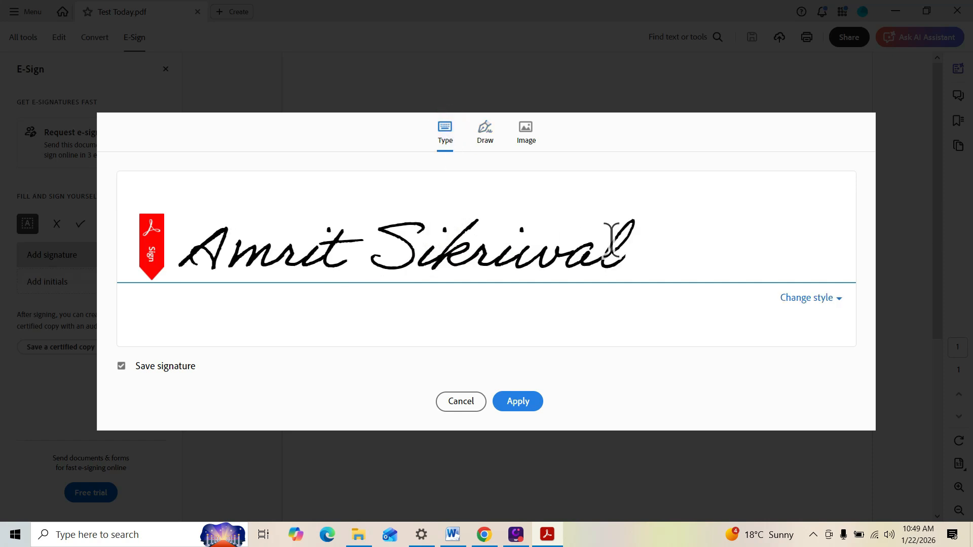
click(635, 270)
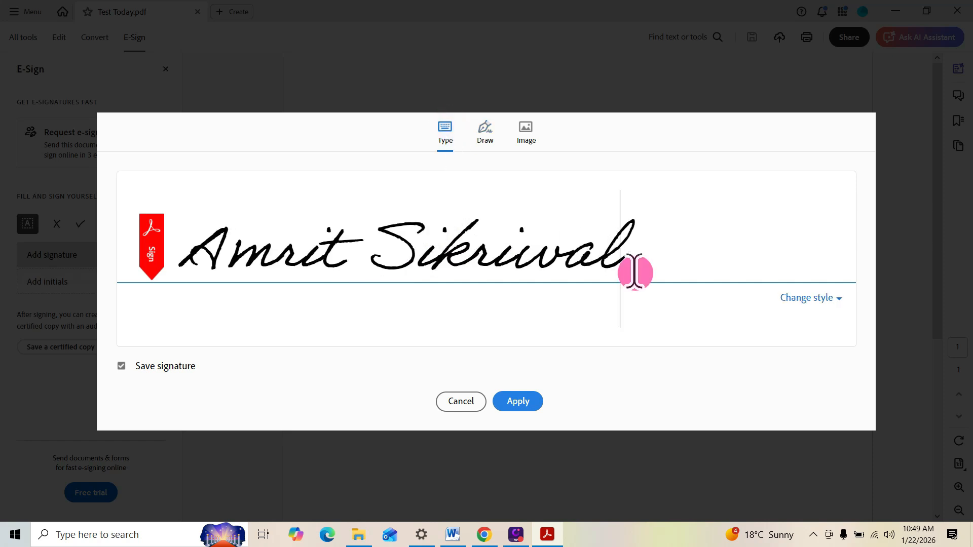
key(BackSpace)
key(BackSpace)
key(BackSpace)
key(BackSpace)
key(BackSpace)
key(BackSpace)
key(BackSpace)
key(BackSpace)
key(BackSpace)
key(BackSpace)
key(BackSpace)
key(BackSpace)
key(BackSpace)
key(BackSpace)
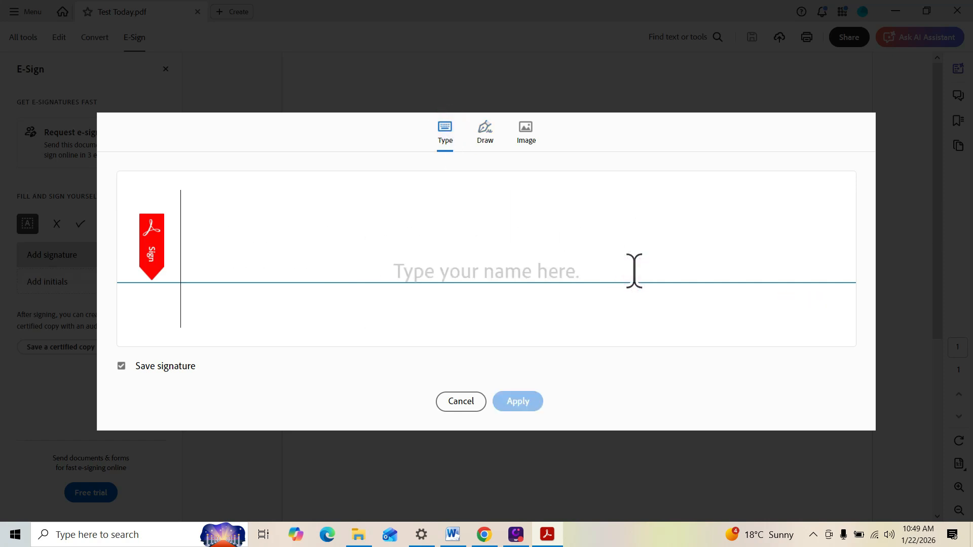
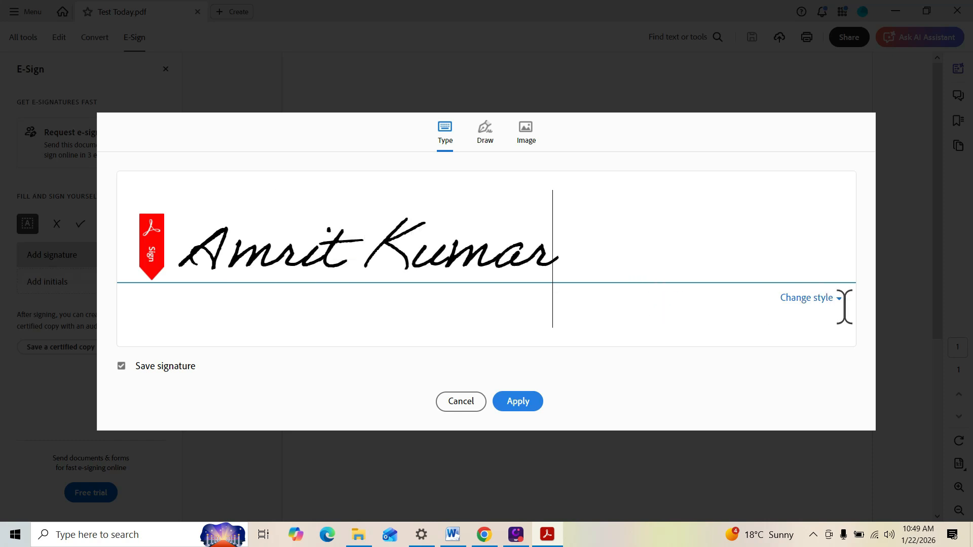
click(830, 300)
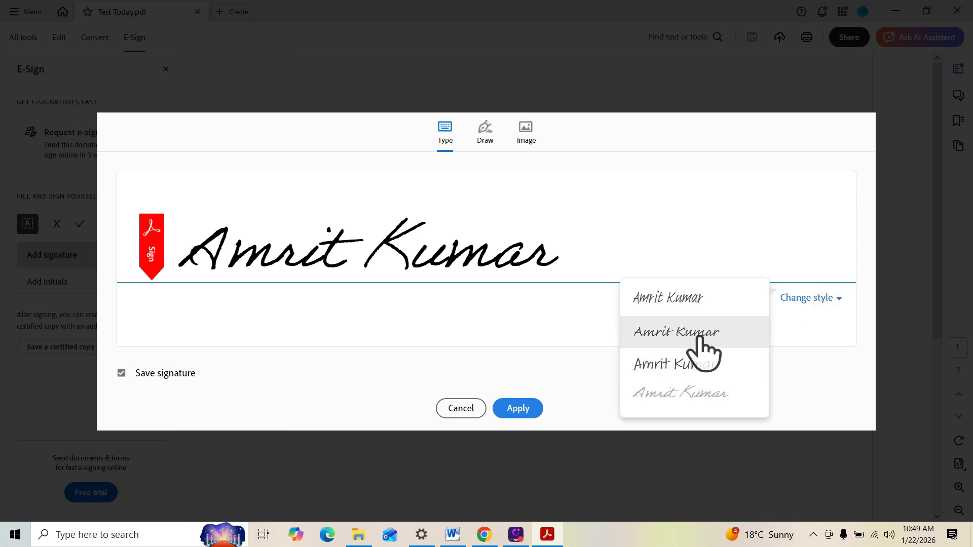
click(697, 363)
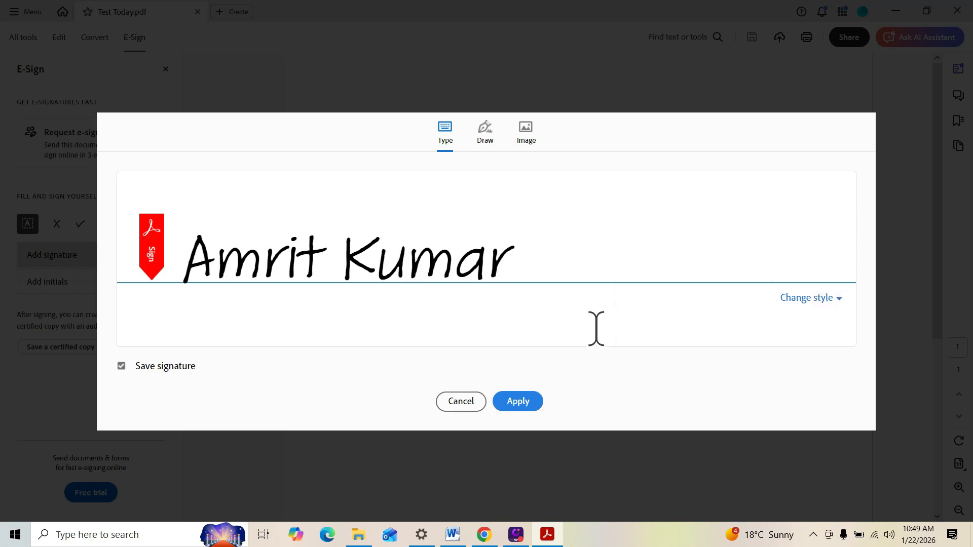
click(480, 170)
click(486, 136)
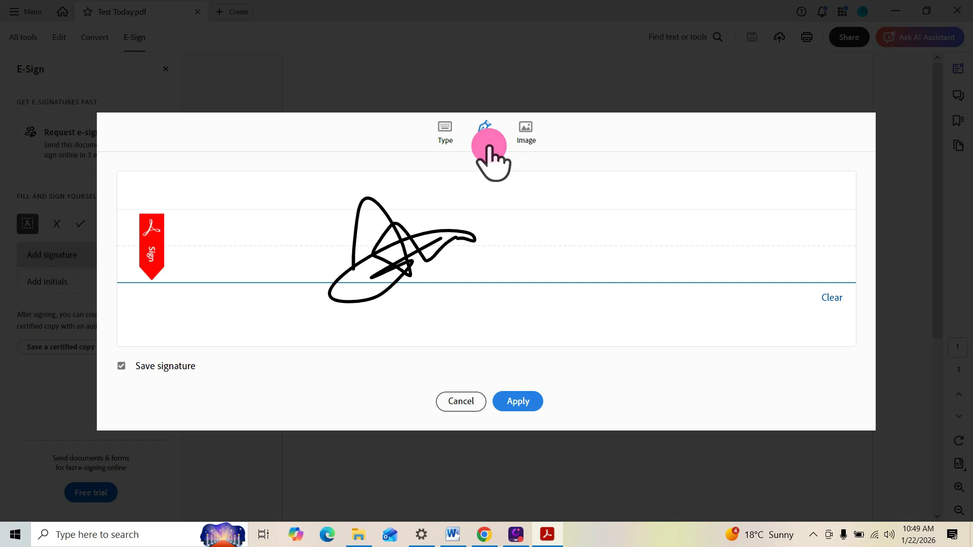
Import the Test Image file as an image signature and apply it
click(531, 147)
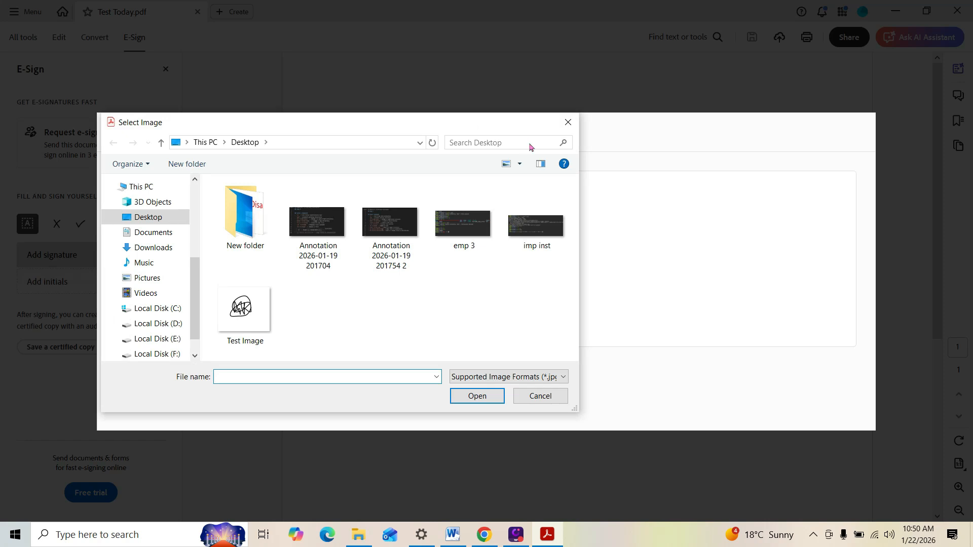
click(249, 320)
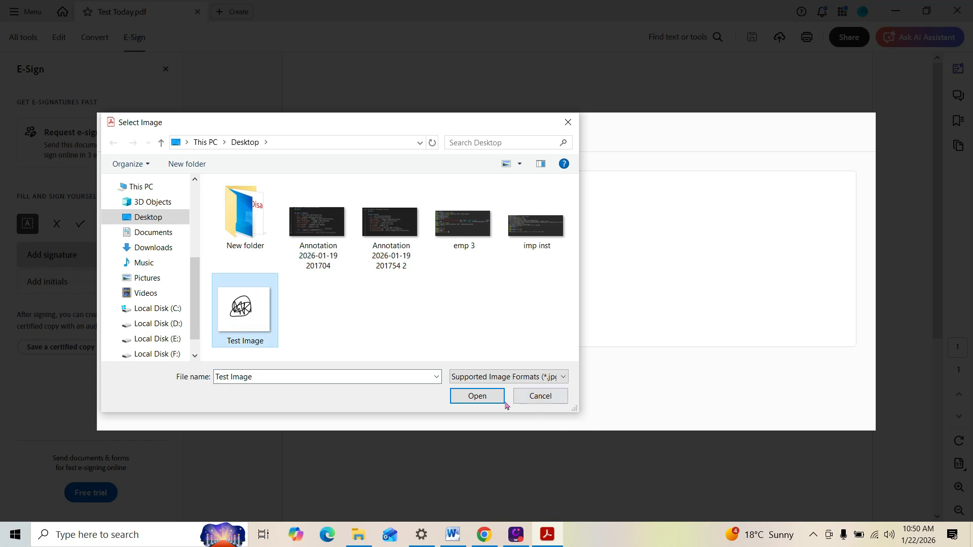
click(482, 400)
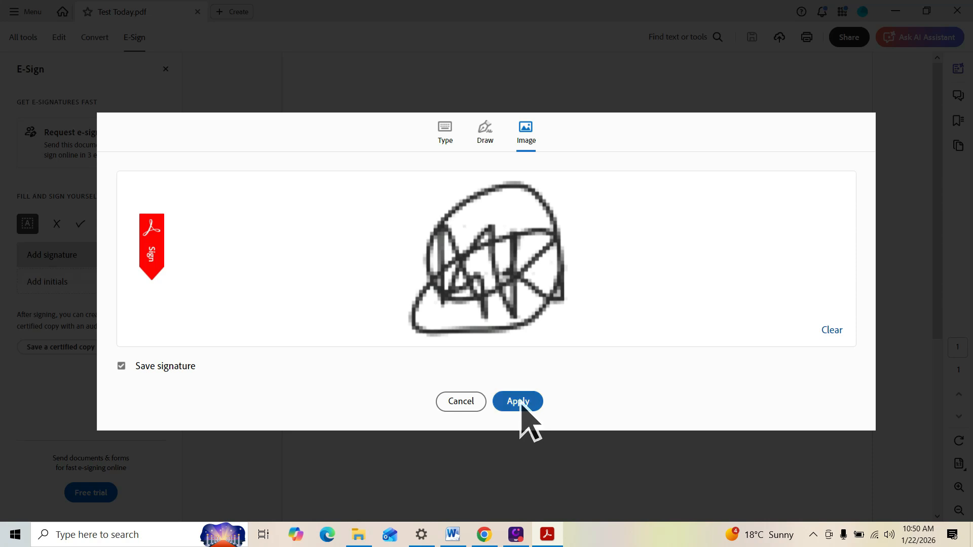
click(518, 401)
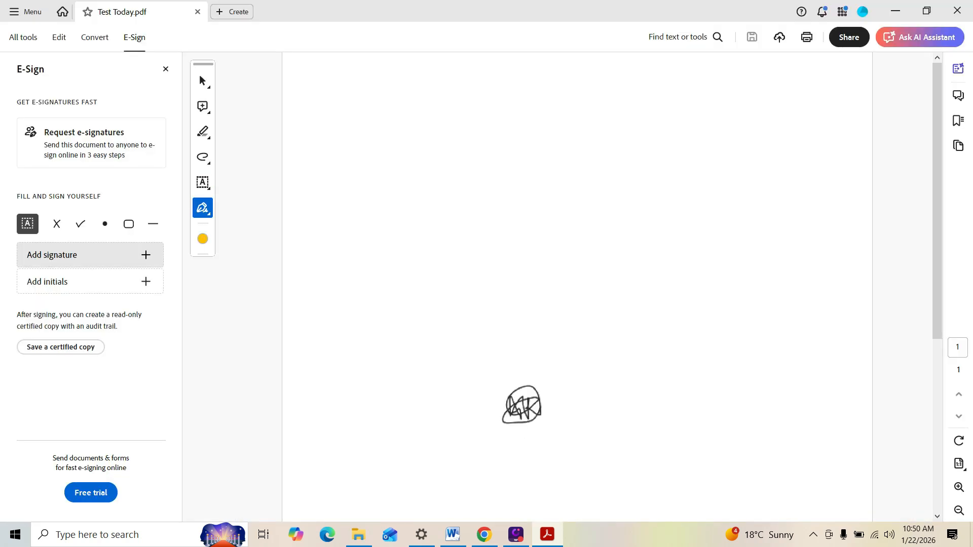
Place the image signature left of centre on the blank page and select it
click(304, 233)
click(105, 223)
click(403, 294)
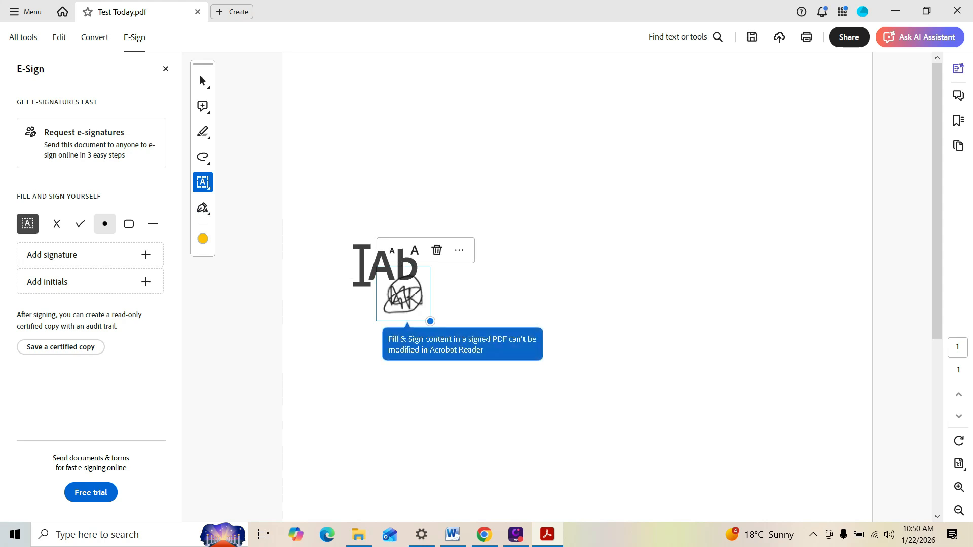
click(456, 314)
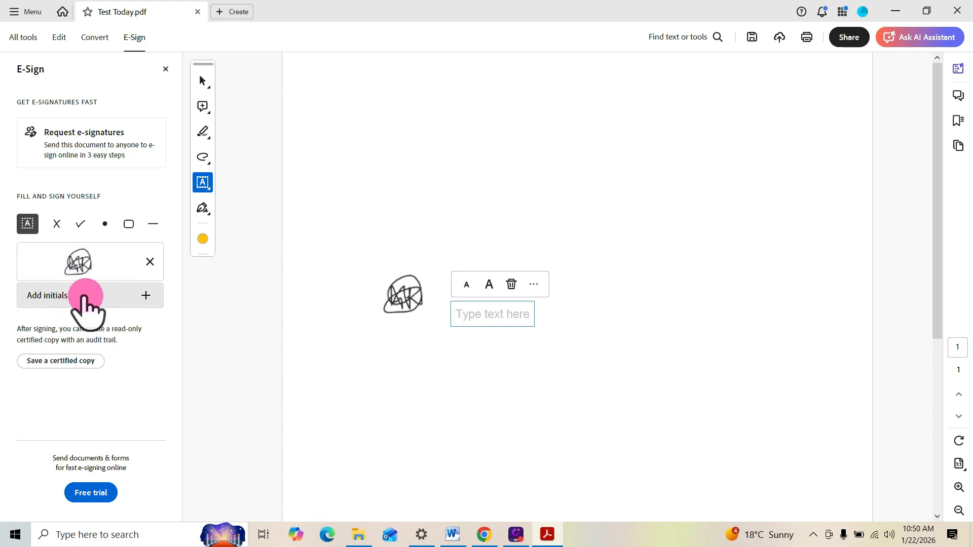
Add typed 'A S' initials below the signature and stamp a second signature at upper right
click(147, 299)
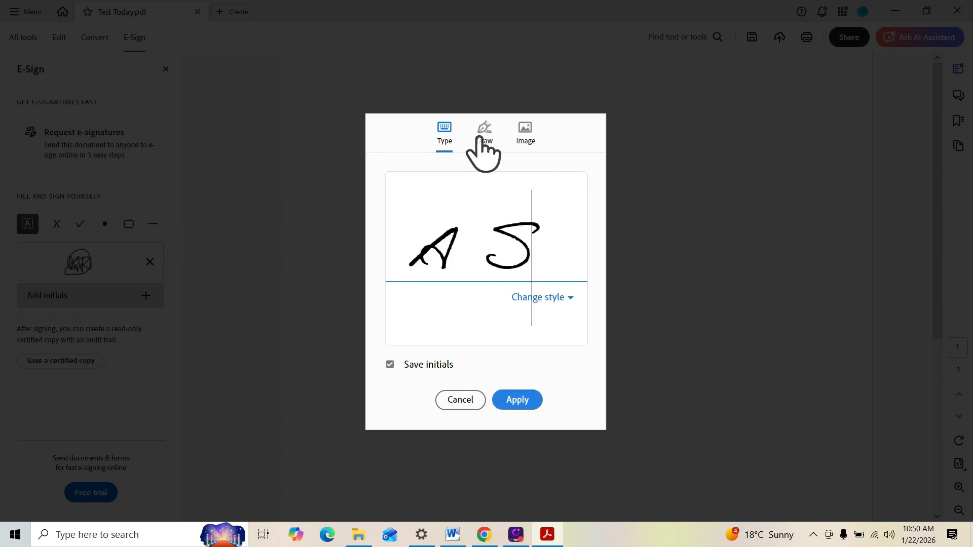
click(516, 401)
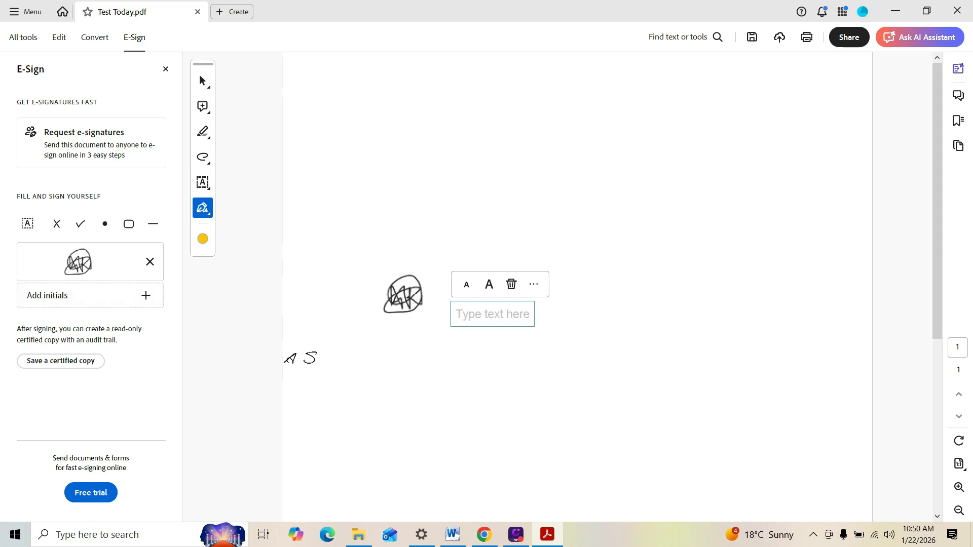
click(368, 378)
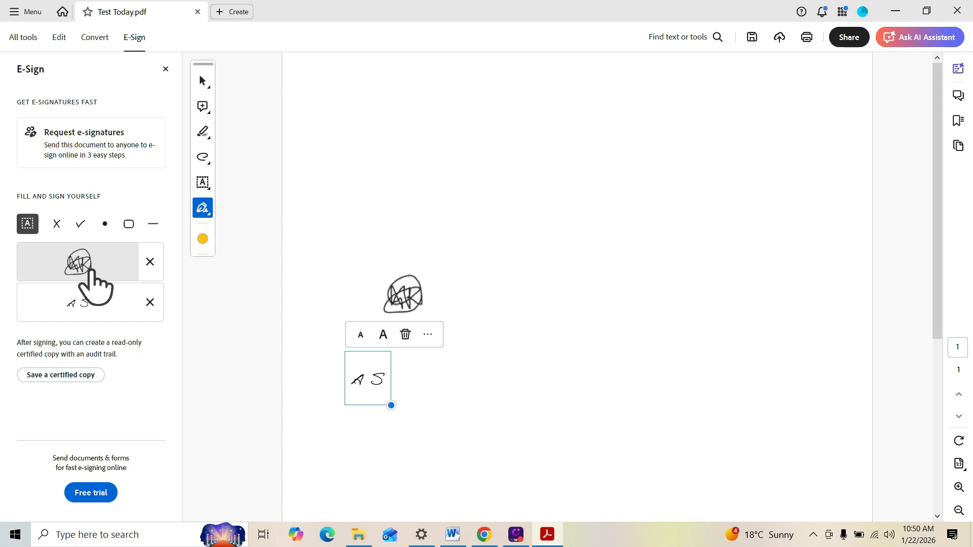
click(89, 271)
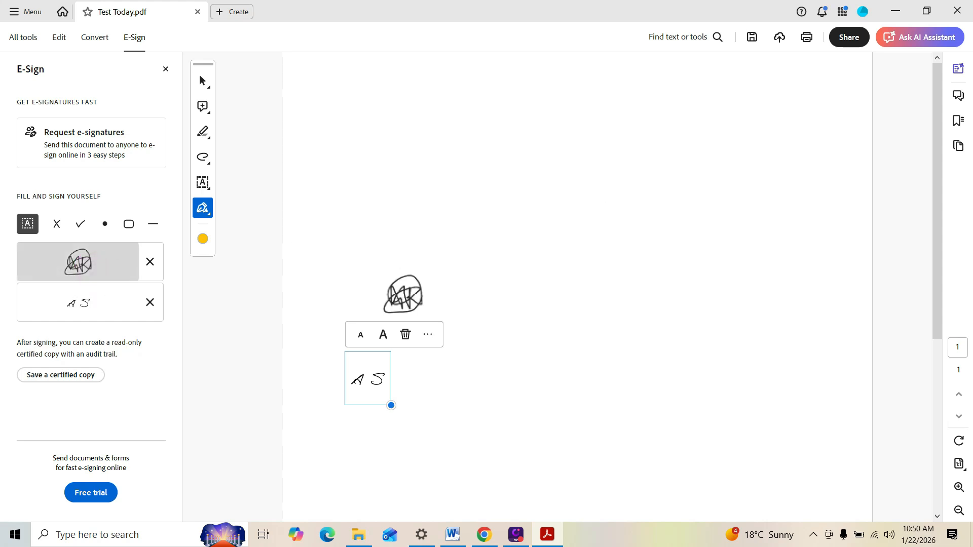
click(700, 245)
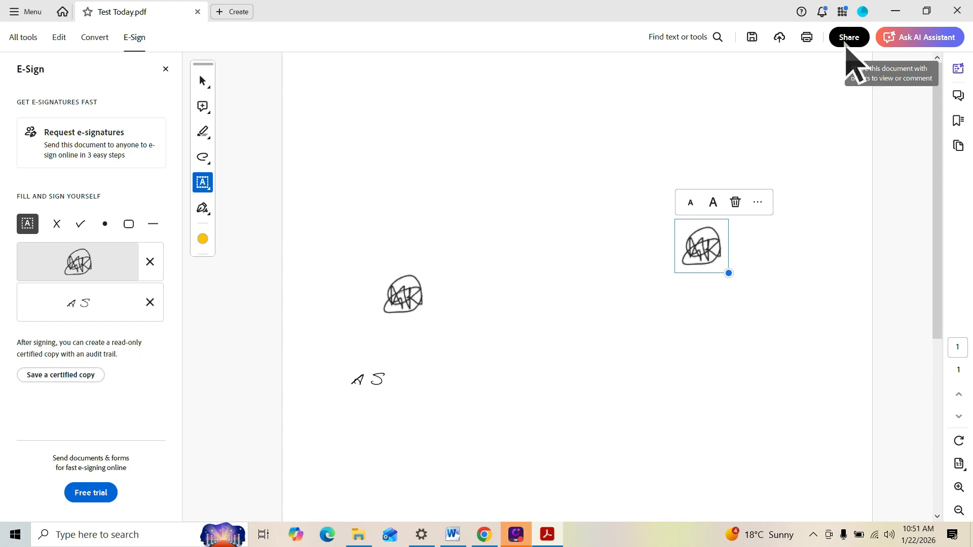
click(846, 43)
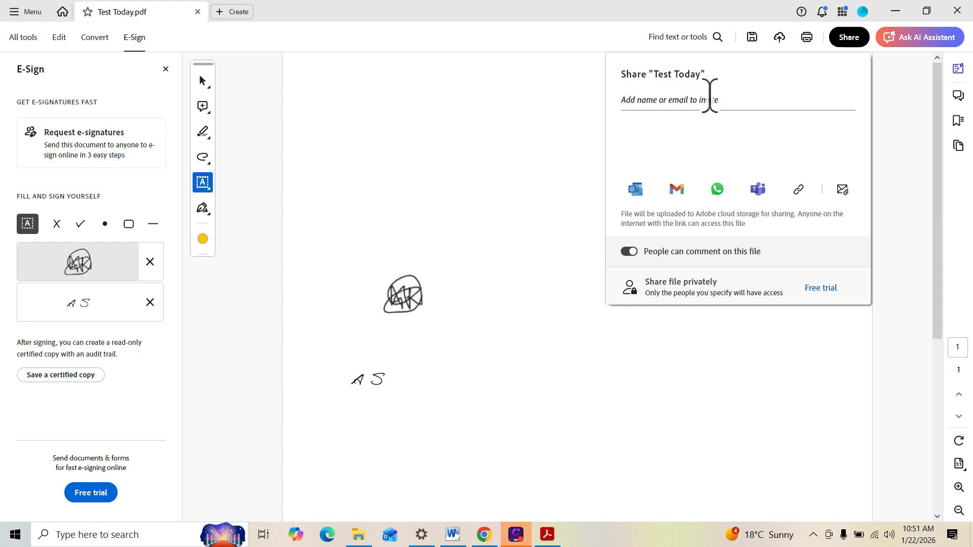
click(364, 202)
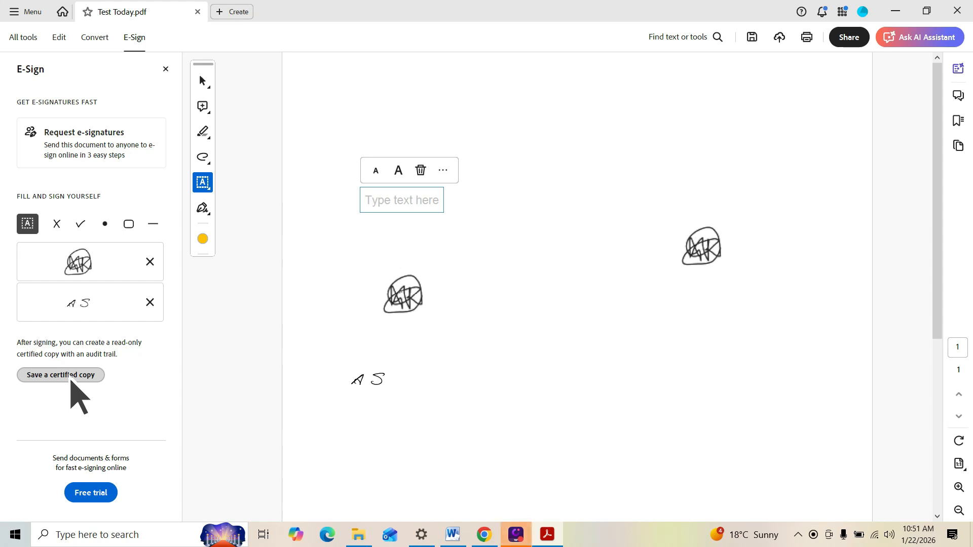
click(71, 379)
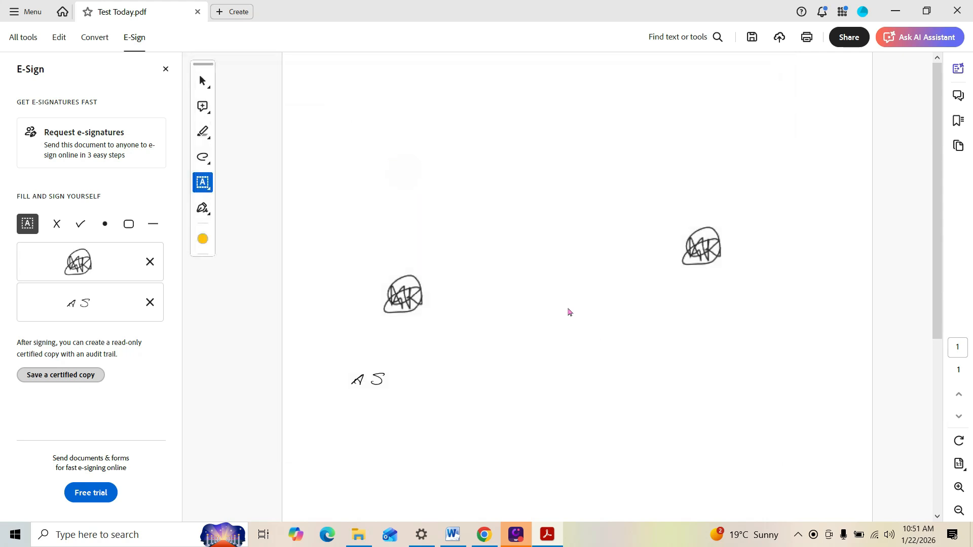
Save the certified copy to the Desktop as 'Test Today fill and sign'
click(61, 379)
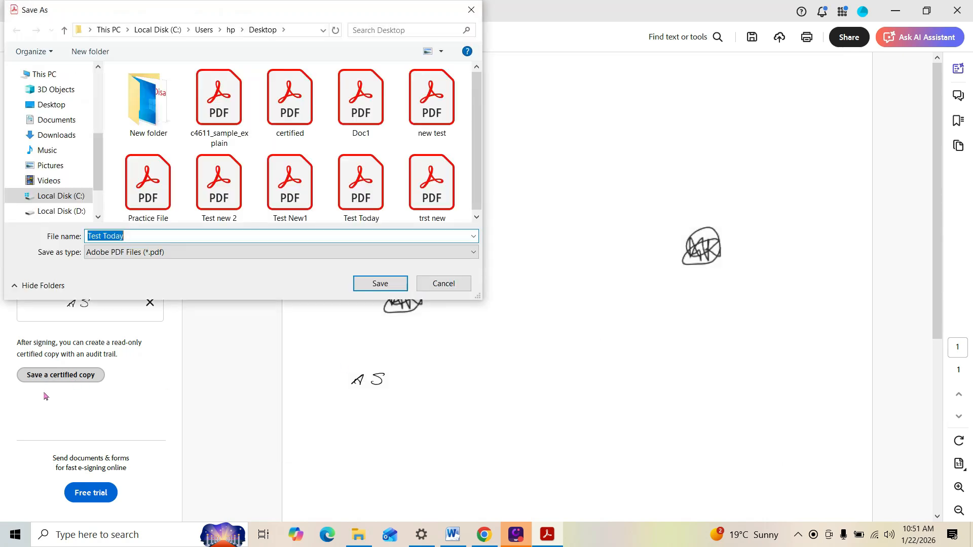
drag(43, 394, 92, 402)
click(144, 239)
text(fill and sign)
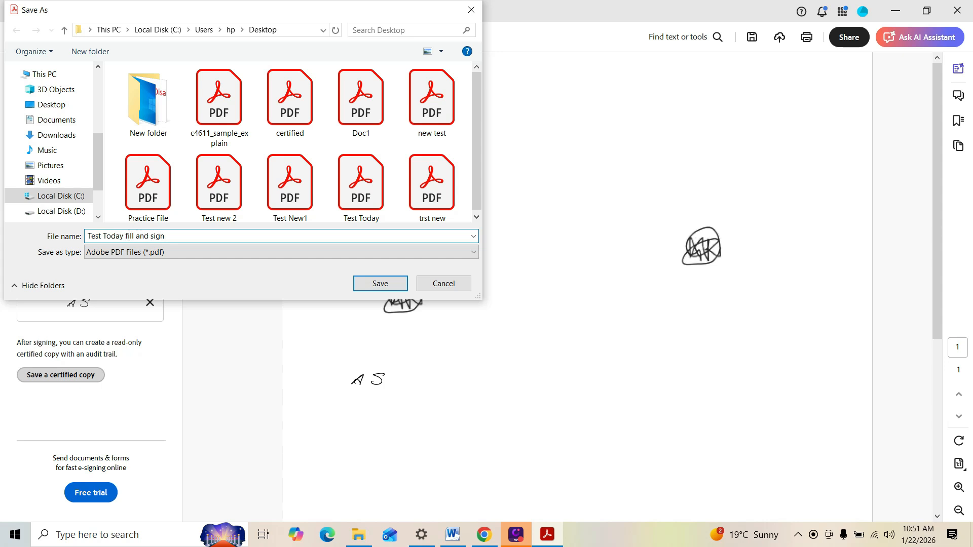
click(66, 109)
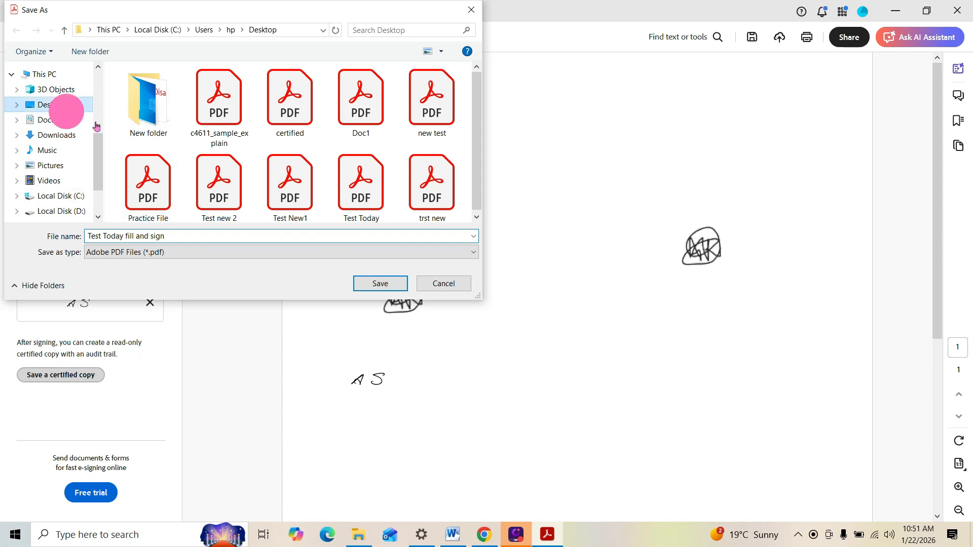
click(378, 283)
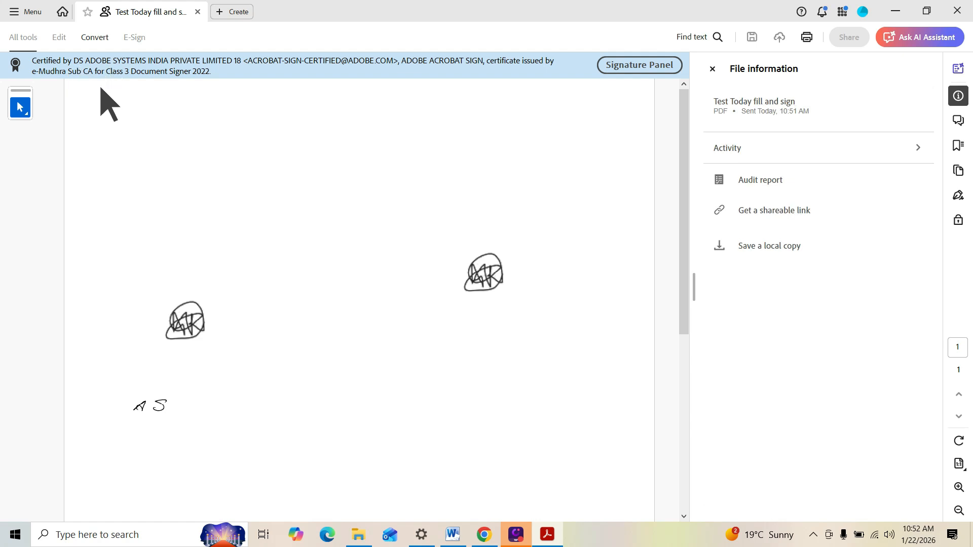
Review the certified copy's certification banner and File information panel
mouse_move(61, 93)
mouse_down()
mouse_move(125, 100)
mouse_move(74, 82)
mouse_move(162, 83)
mouse_move(499, 123)
mouse_move(634, 74)
mouse_up()
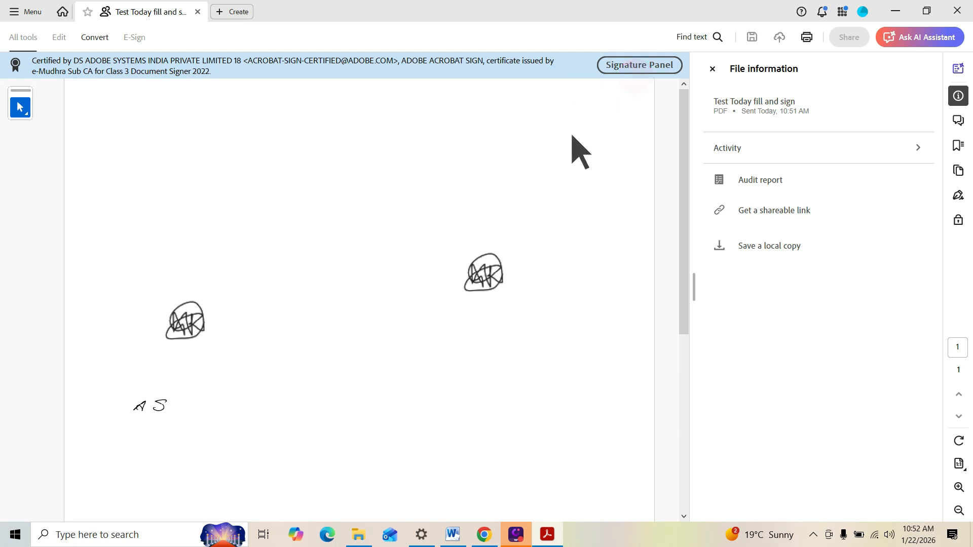